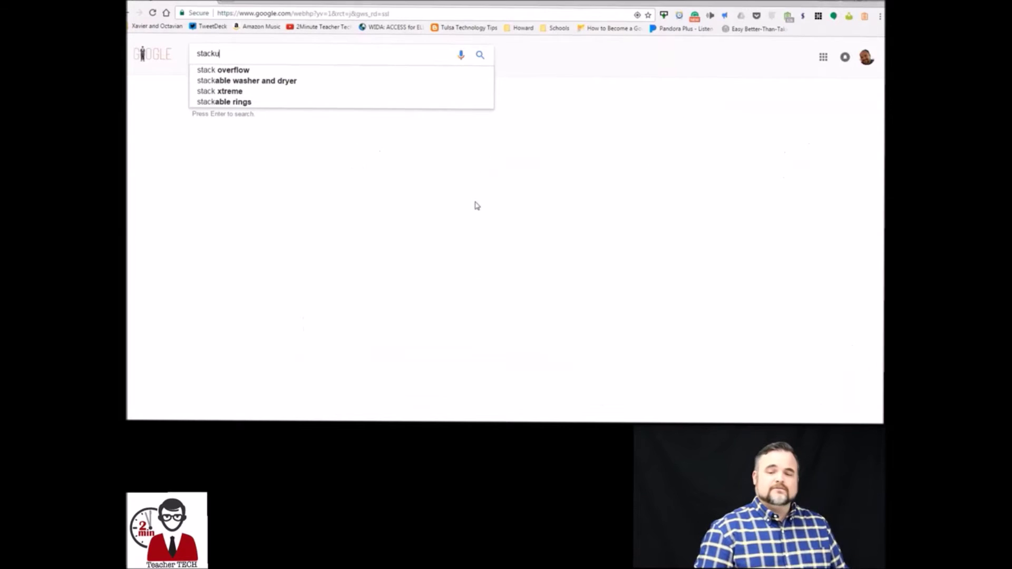
Search Google for 'stackup reading' and open the stackup.net website
{"action": "type", "text": "p reading"}
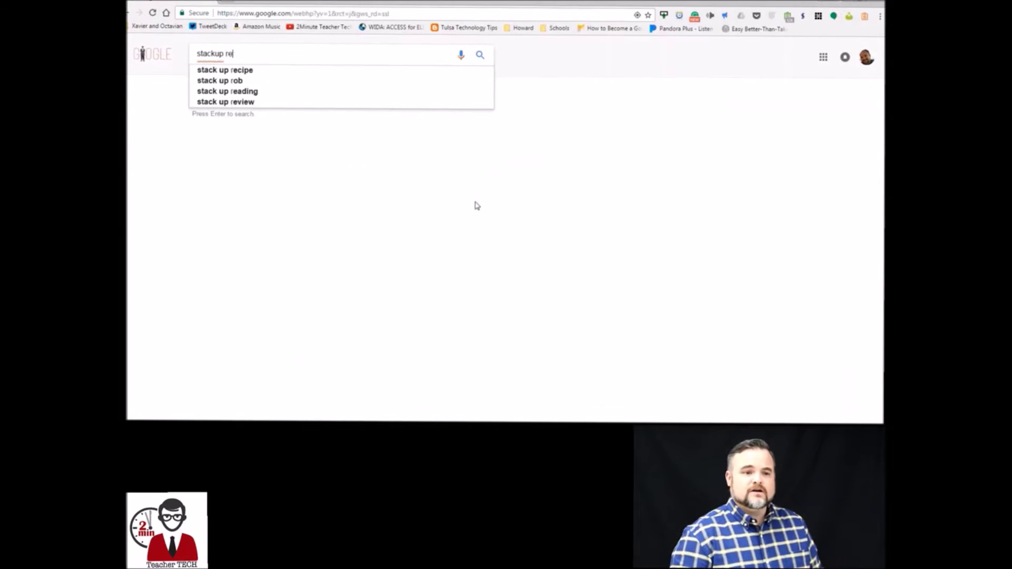
{"action": "key", "text": "Return"}
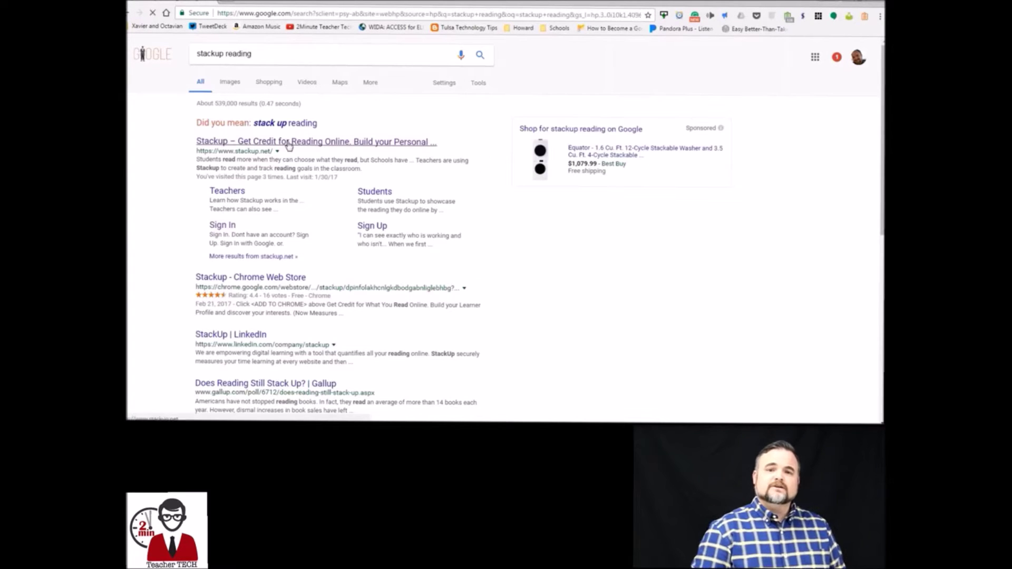
{"action": "left_click", "coordinate": [295, 141]}
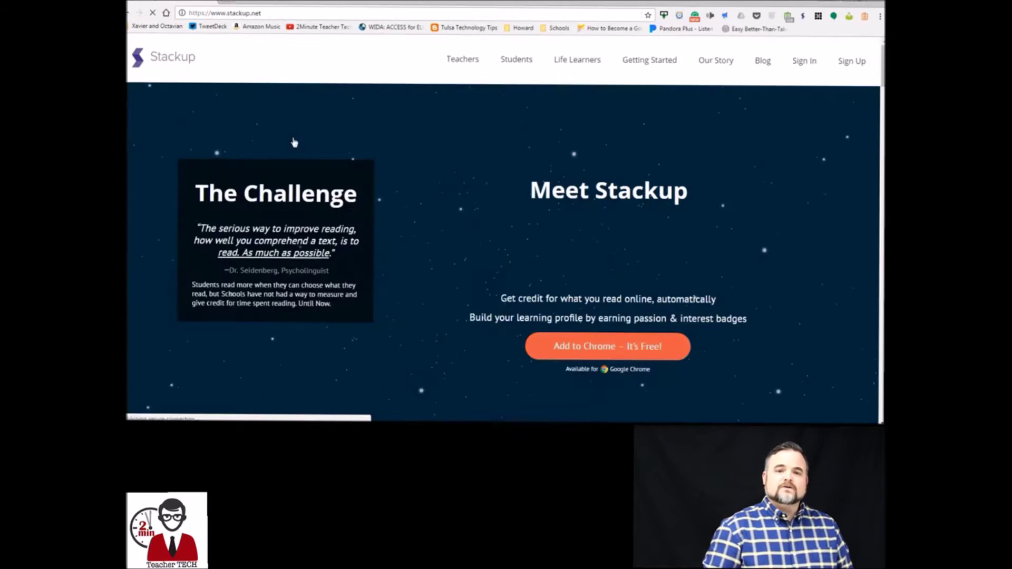
Sign up for a free Stackup teacher account using a Google account
{"action": "left_click", "coordinate": [635, 356]}
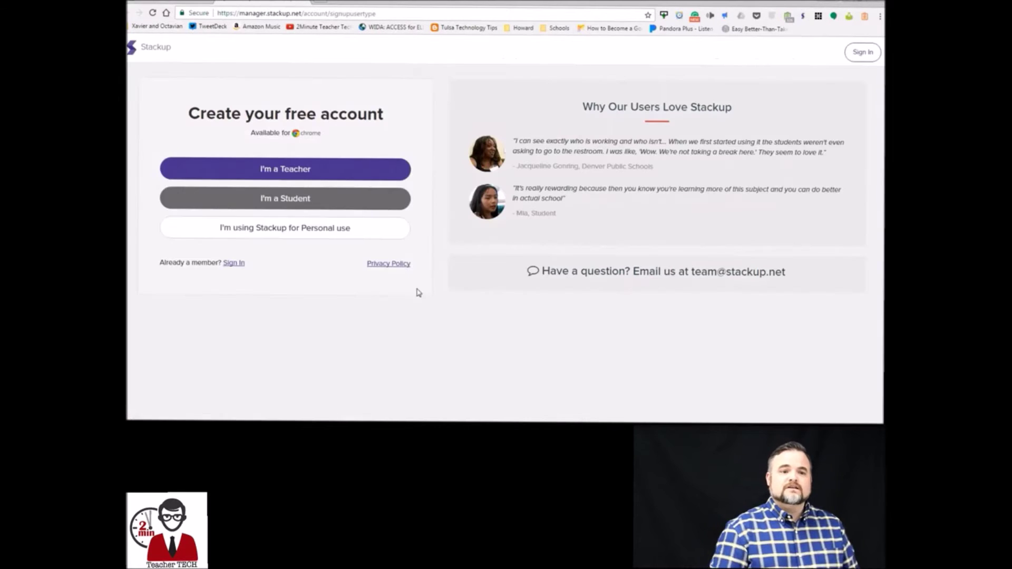
{"action": "left_click", "coordinate": [274, 169]}
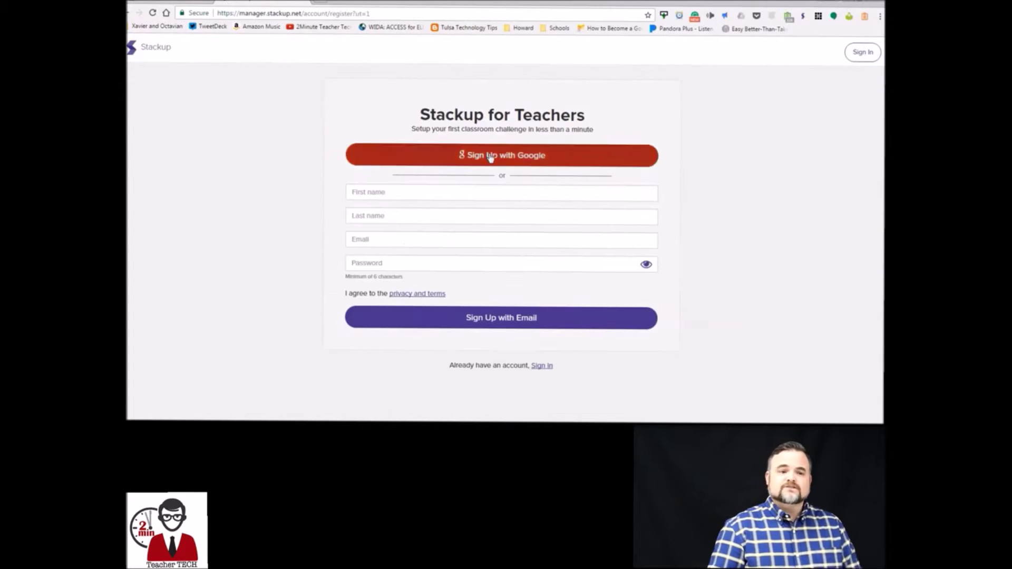
{"action": "left_click", "coordinate": [490, 156]}
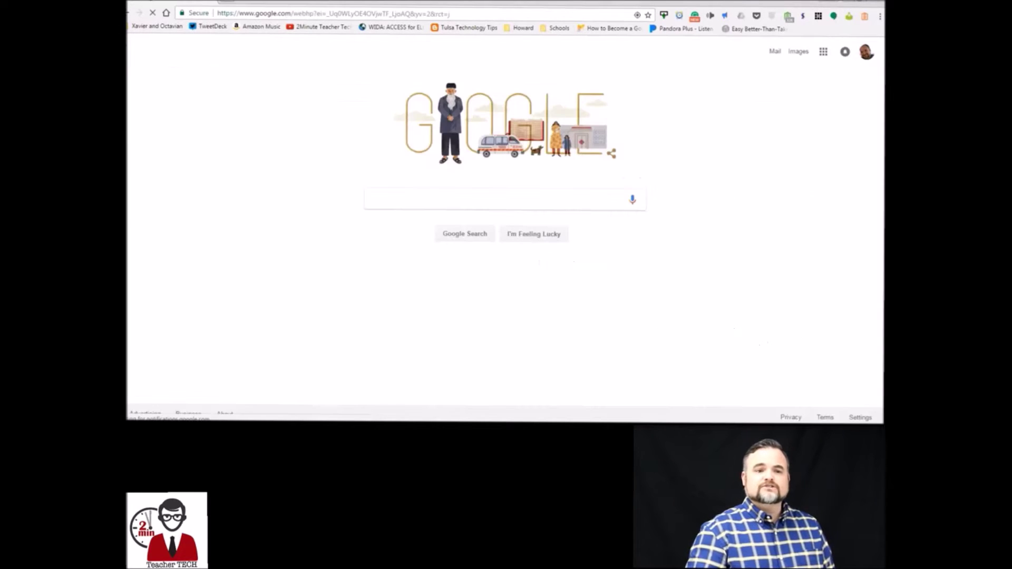
Go to the Stackup teacher dashboard from the extension's reading summary
{"action": "left_click", "coordinate": [803, 16]}
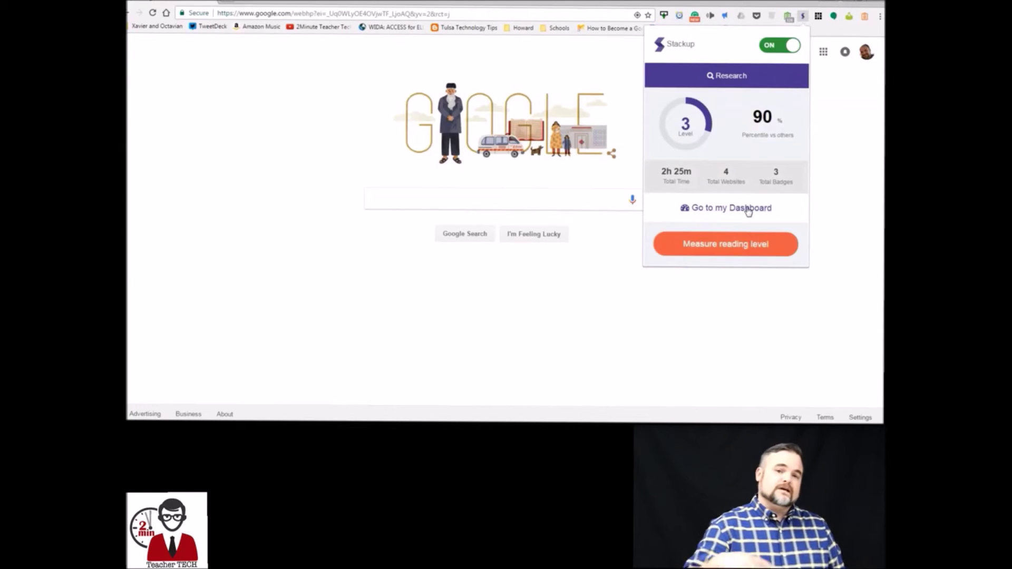
{"action": "left_click", "coordinate": [747, 208]}
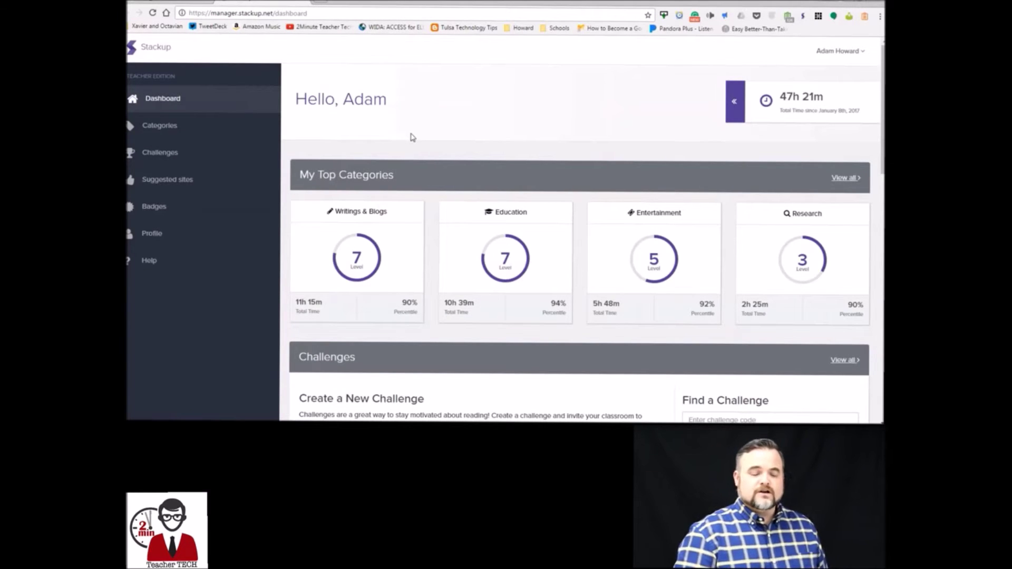
{"action": "scroll", "coordinate": [414, 140], "scroll_direction": "down", "scroll_amount": 1}
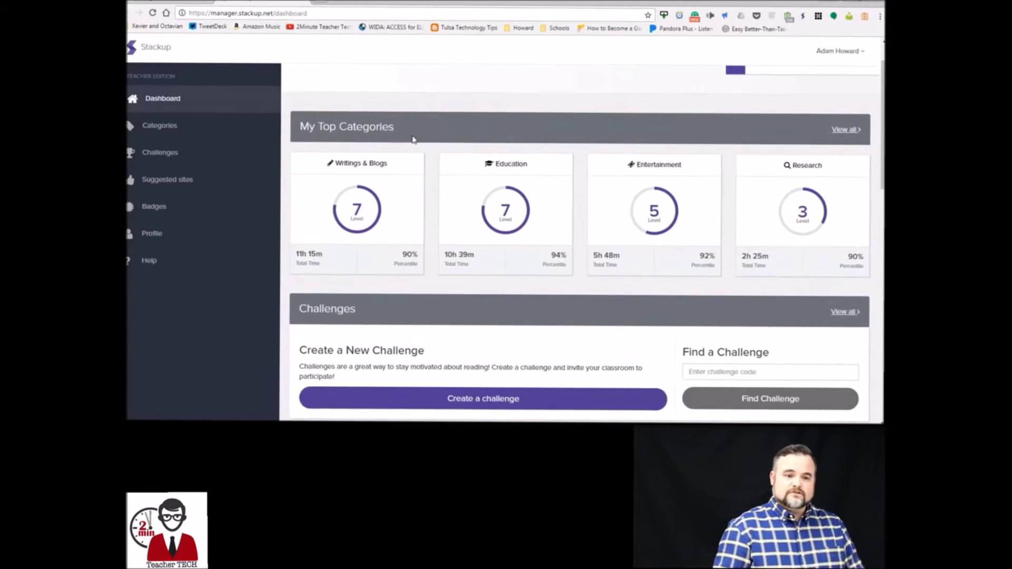
{"action": "scroll", "coordinate": [413, 139], "scroll_direction": "down", "scroll_amount": 3}
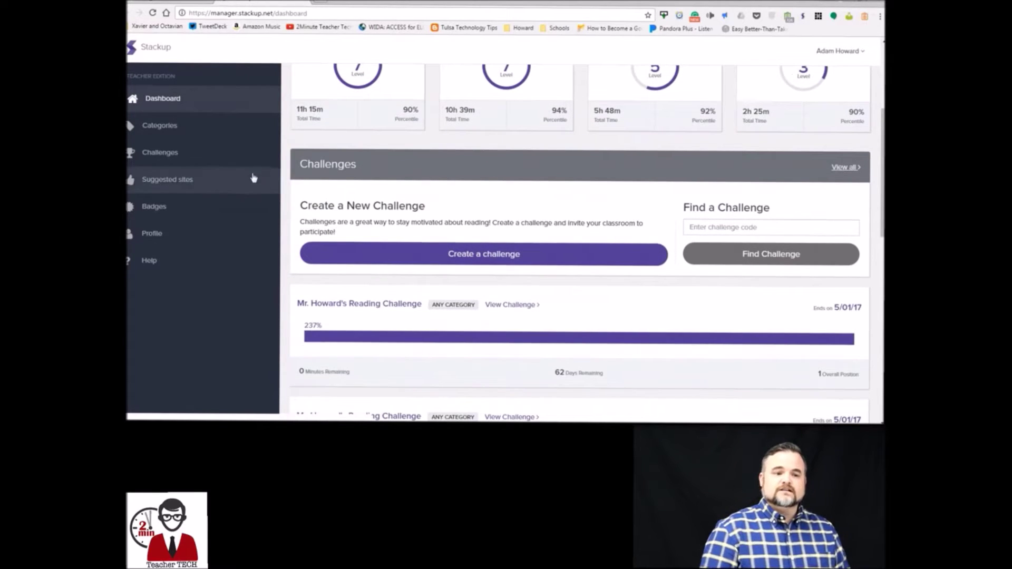
Review the Categories, Challenges and Badges pages, then return to the dashboard's reading challenges
{"action": "left_click", "coordinate": [165, 126]}
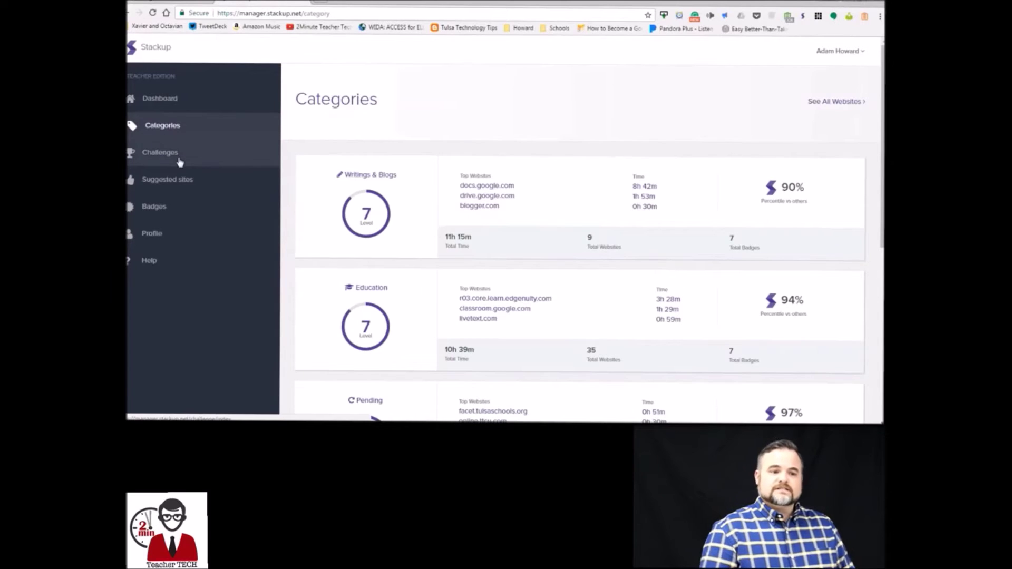
{"action": "left_click", "coordinate": [177, 163]}
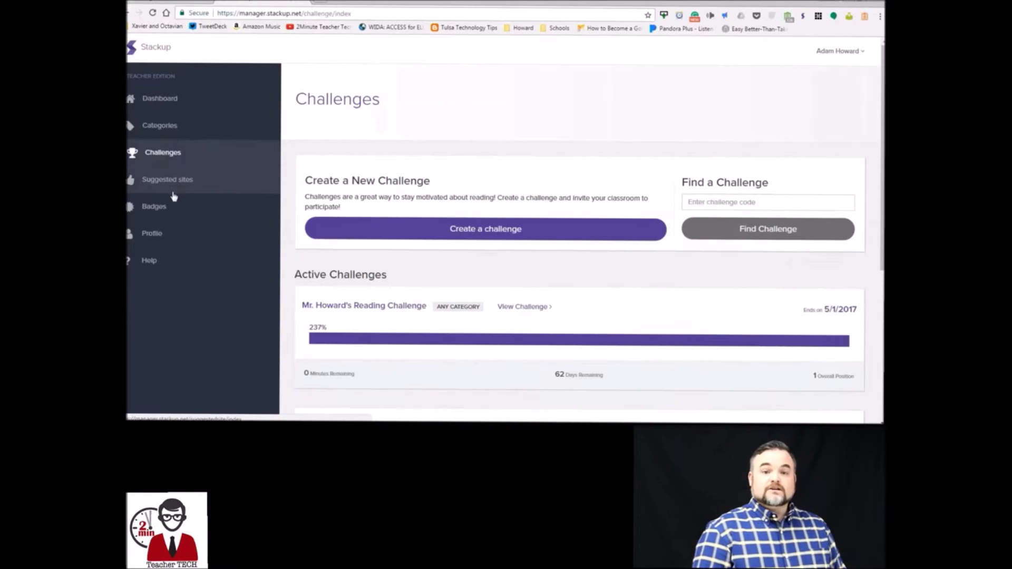
{"action": "left_click", "coordinate": [165, 217]}
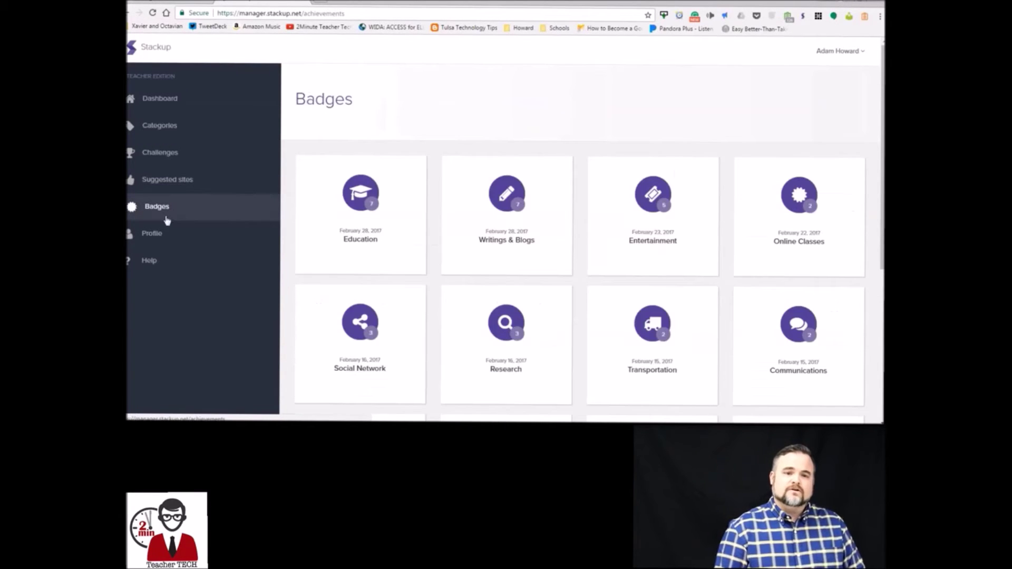
{"action": "scroll", "coordinate": [433, 219], "scroll_direction": "down", "scroll_amount": 4}
{"action": "scroll", "coordinate": [433, 219], "scroll_direction": "up", "scroll_amount": 3}
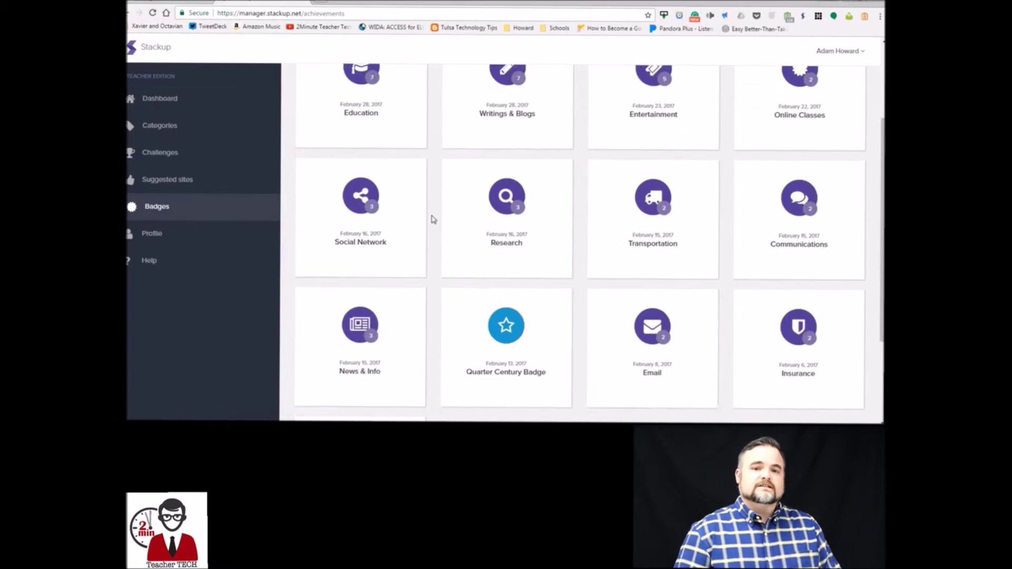
{"action": "scroll", "coordinate": [433, 219], "scroll_direction": "up", "scroll_amount": 1}
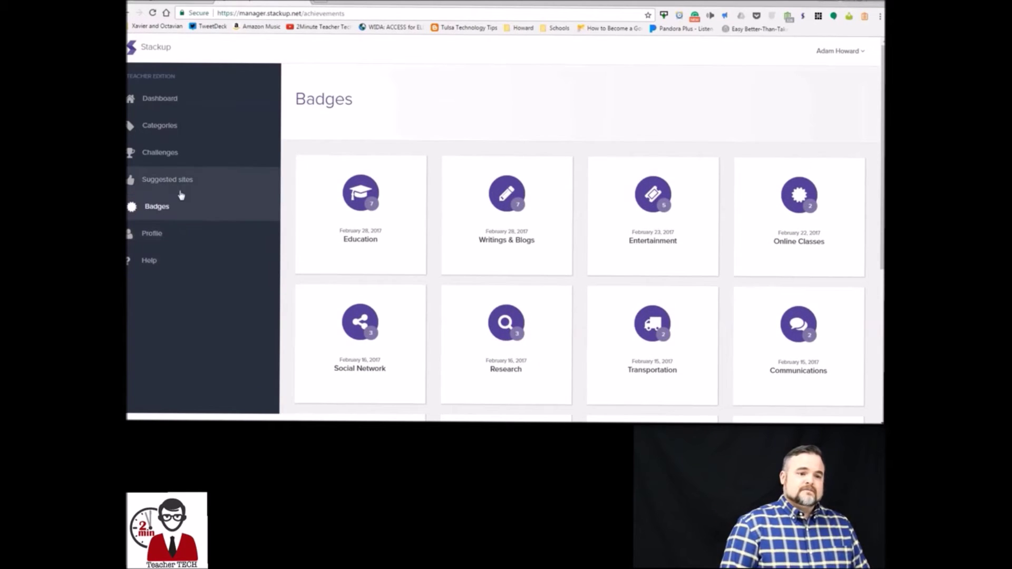
{"action": "left_click", "coordinate": [161, 103]}
{"action": "scroll", "coordinate": [452, 235], "scroll_direction": "down", "scroll_amount": 2}
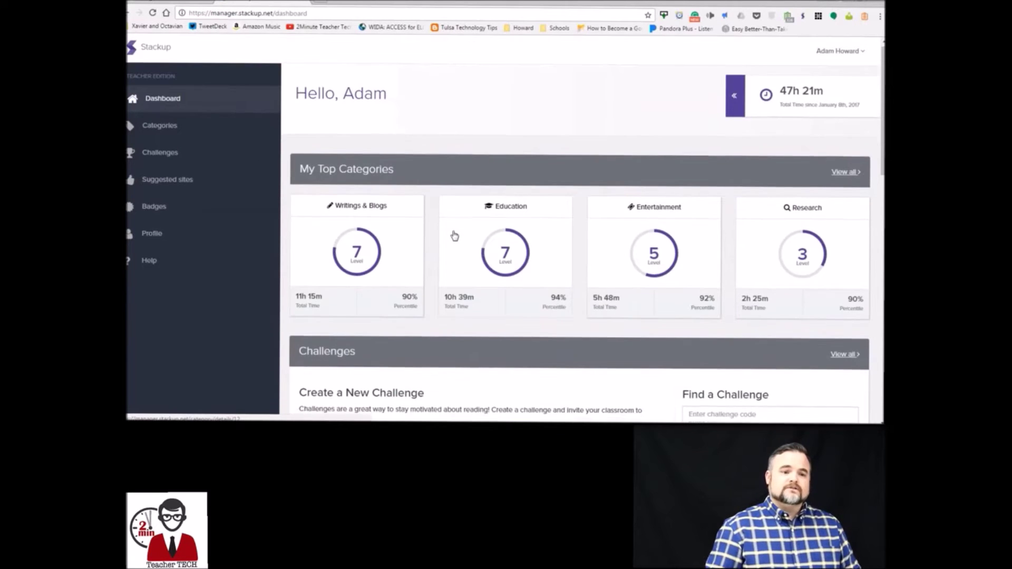
{"action": "scroll", "coordinate": [453, 235], "scroll_direction": "down", "scroll_amount": 6}
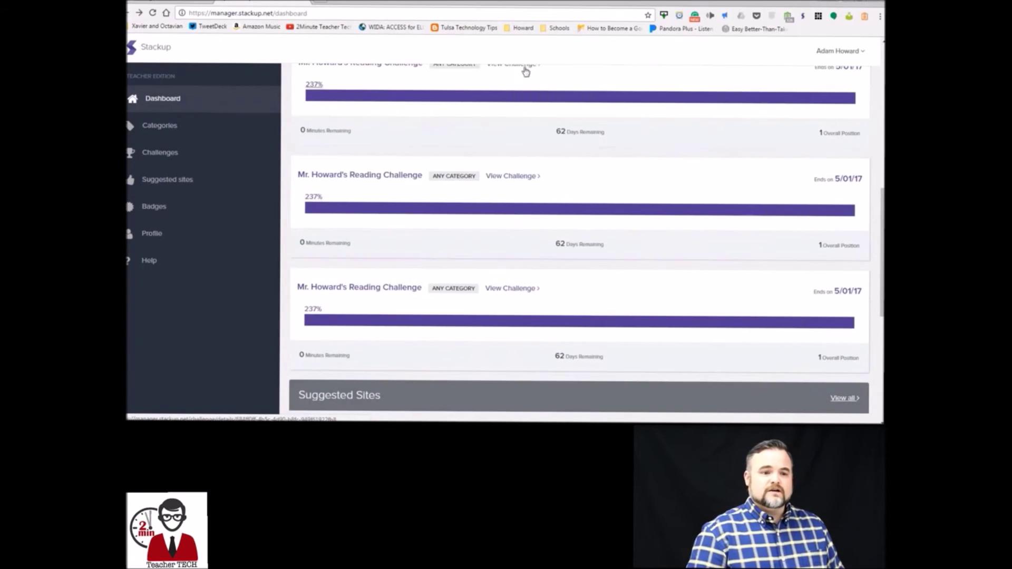
{"action": "left_click", "coordinate": [519, 175]}
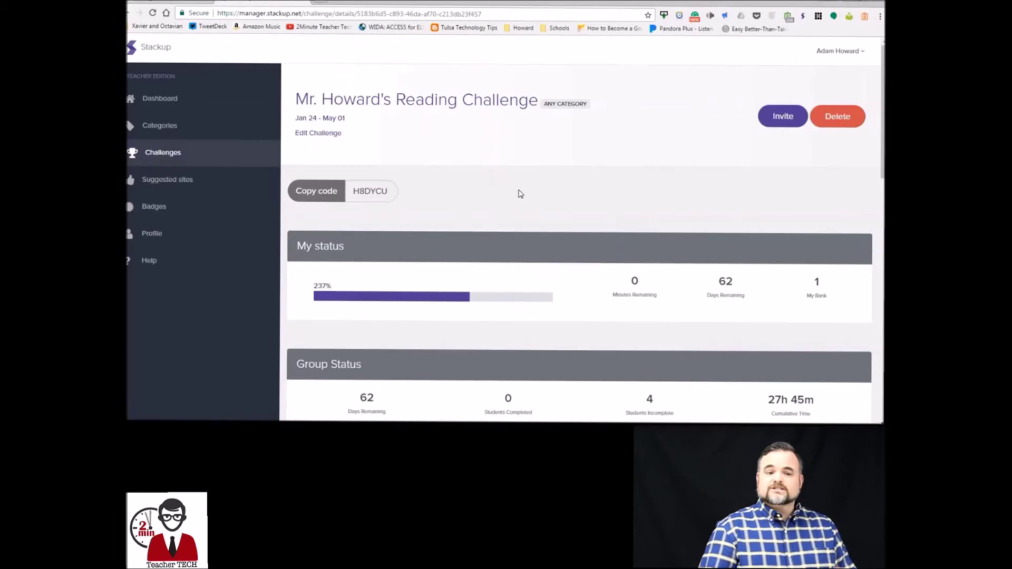
{"action": "scroll", "coordinate": [517, 191], "scroll_direction": "down", "scroll_amount": 2}
{"action": "scroll", "coordinate": [514, 190], "scroll_direction": "down", "scroll_amount": 5}
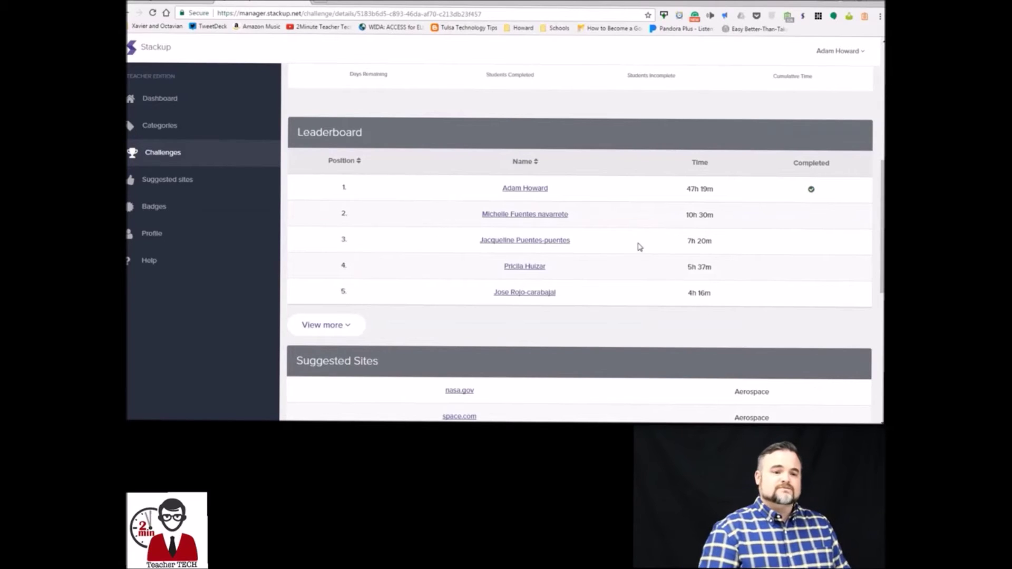
{"action": "scroll", "coordinate": [639, 246], "scroll_direction": "up", "scroll_amount": 2}
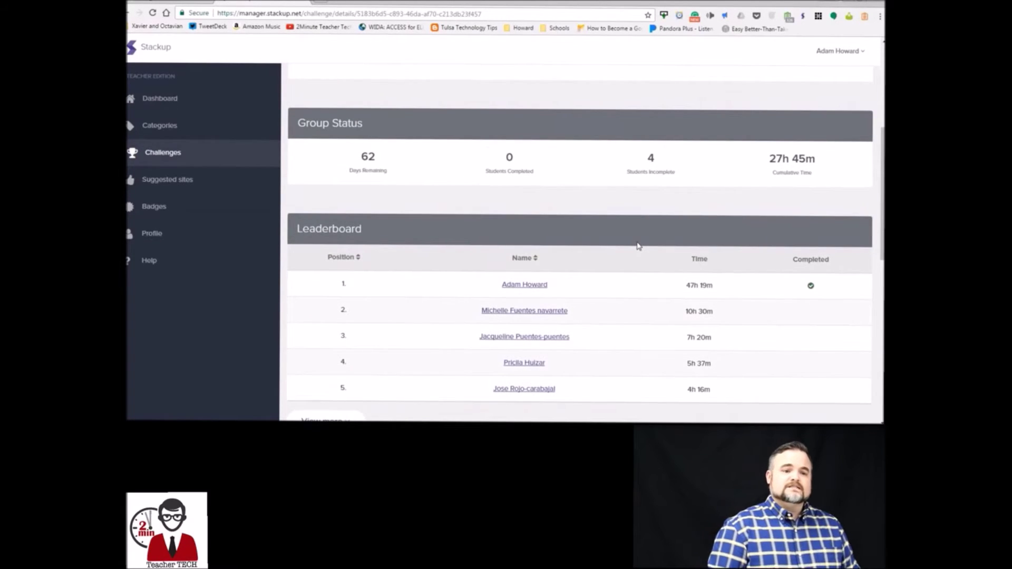
{"action": "scroll", "coordinate": [639, 245], "scroll_direction": "down", "scroll_amount": 5}
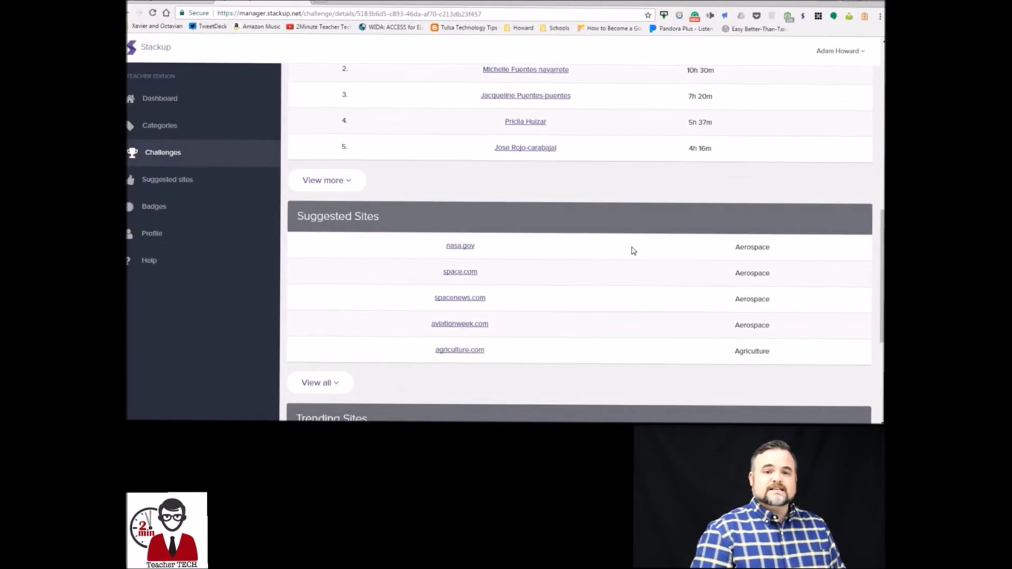
{"action": "scroll", "coordinate": [633, 250], "scroll_direction": "down", "scroll_amount": 5}
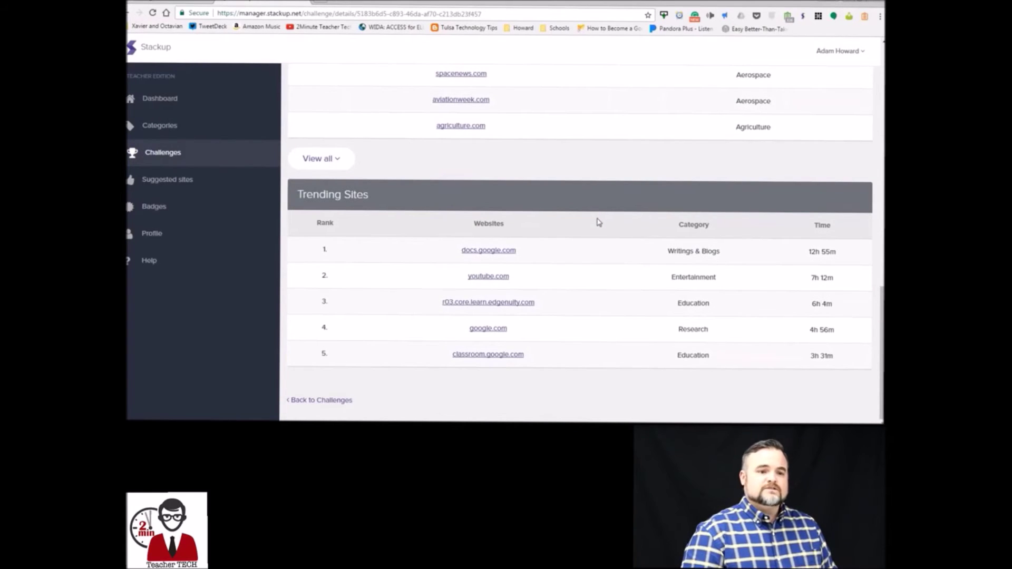
{"action": "scroll", "coordinate": [598, 222], "scroll_direction": "up", "scroll_amount": 10}
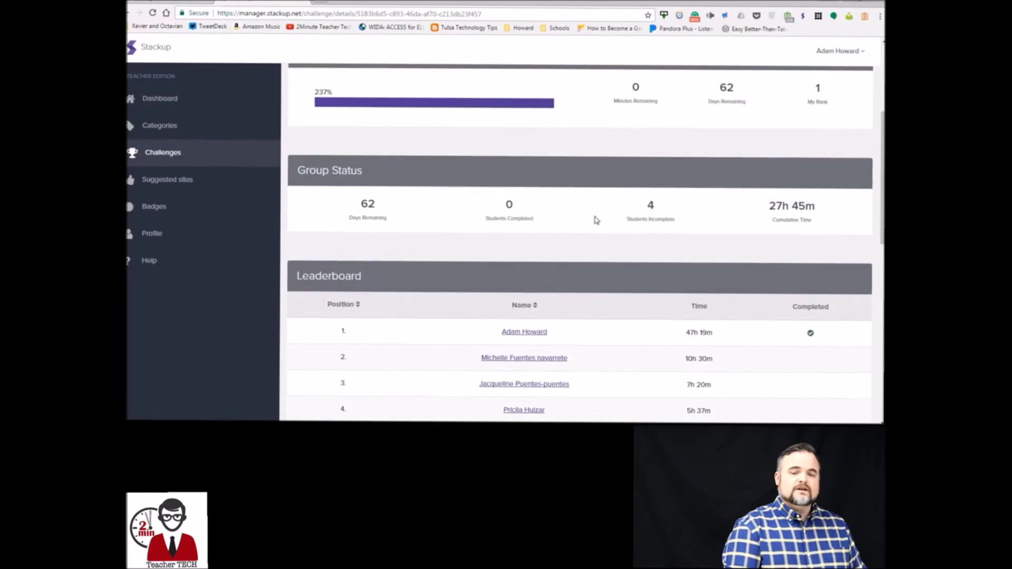
{"action": "scroll", "coordinate": [596, 220], "scroll_direction": "up", "scroll_amount": 4}
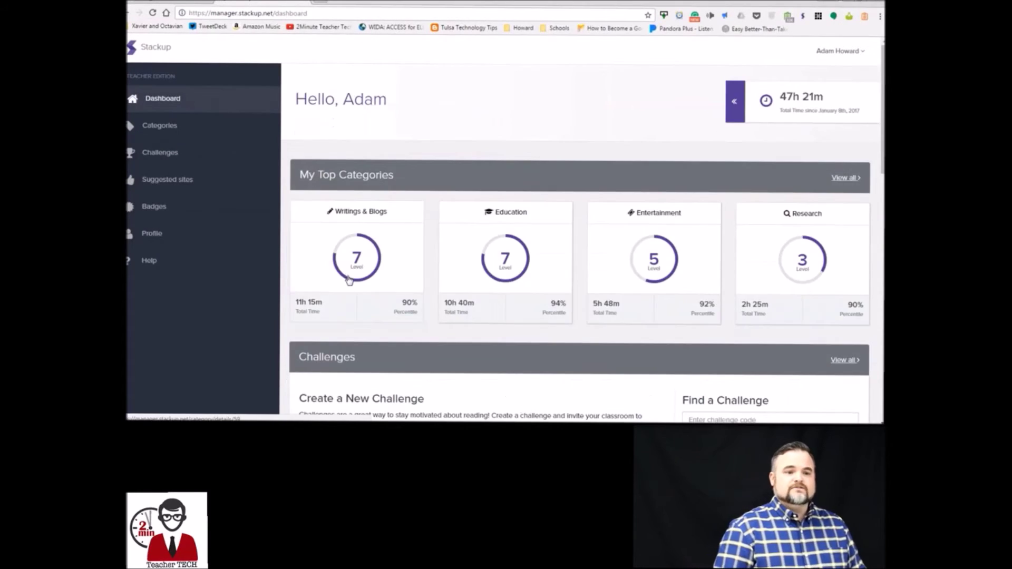
Start a new challenge titled 'World History Challenge' ending 05/01/17 with an 8-hour goal
{"action": "scroll", "coordinate": [375, 344], "scroll_direction": "down", "scroll_amount": 3}
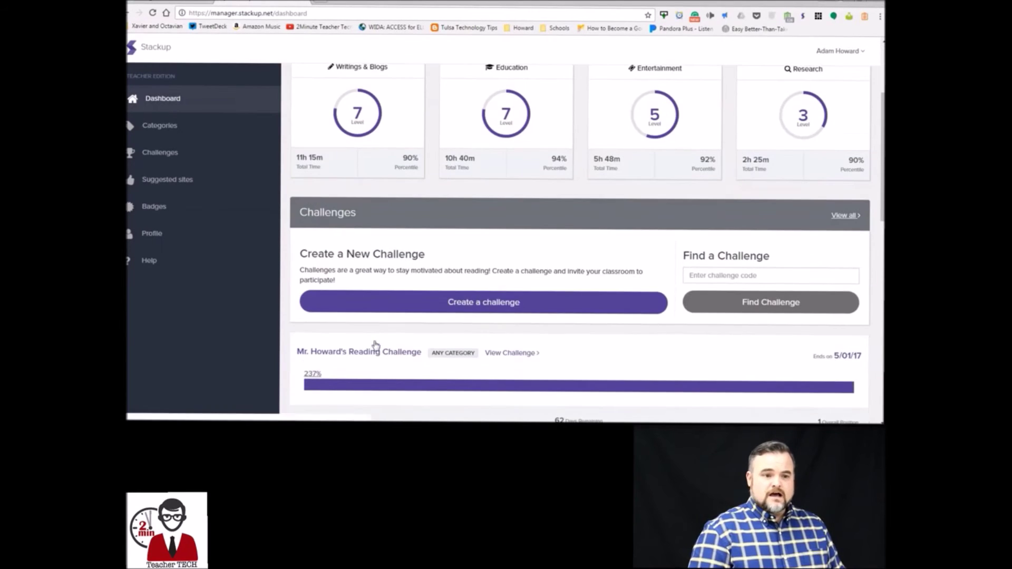
{"action": "left_click", "coordinate": [414, 302]}
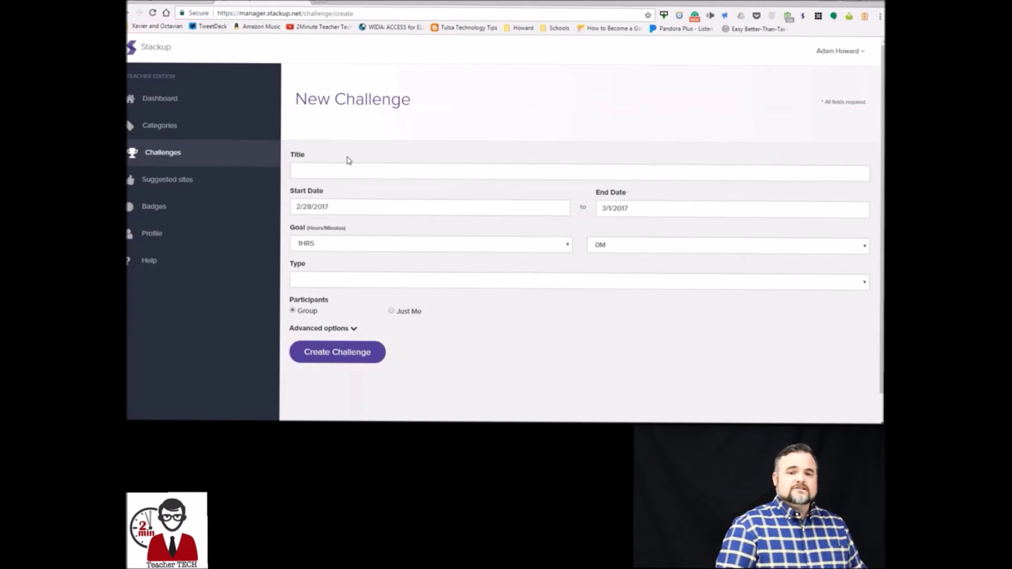
{"action": "left_click", "coordinate": [344, 169]}
{"action": "type", "text": "World History Challenge"}
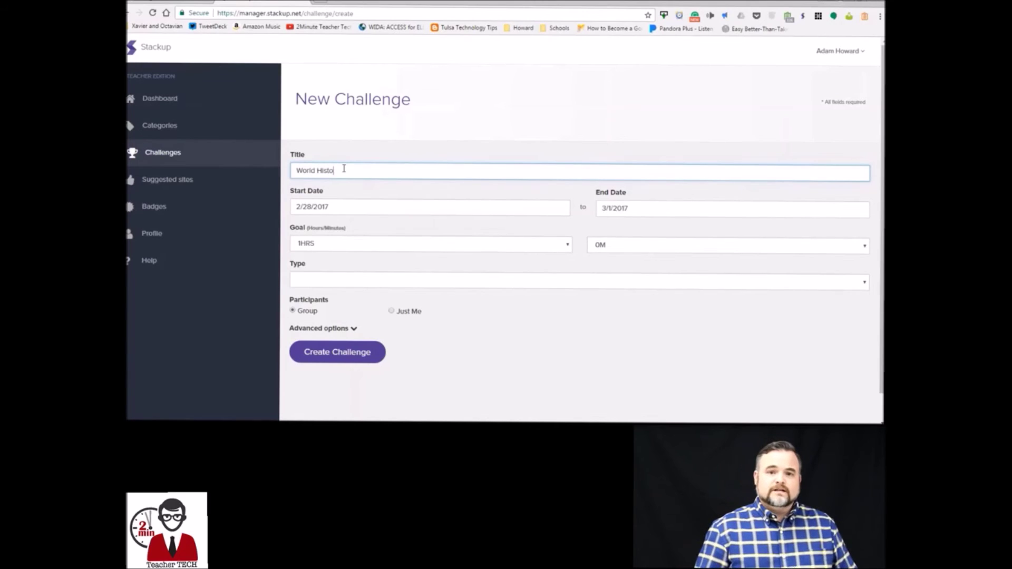
{"action": "left_click", "coordinate": [648, 209]}
{"action": "left_click", "coordinate": [692, 227]}
{"action": "left_click", "coordinate": [692, 228]}
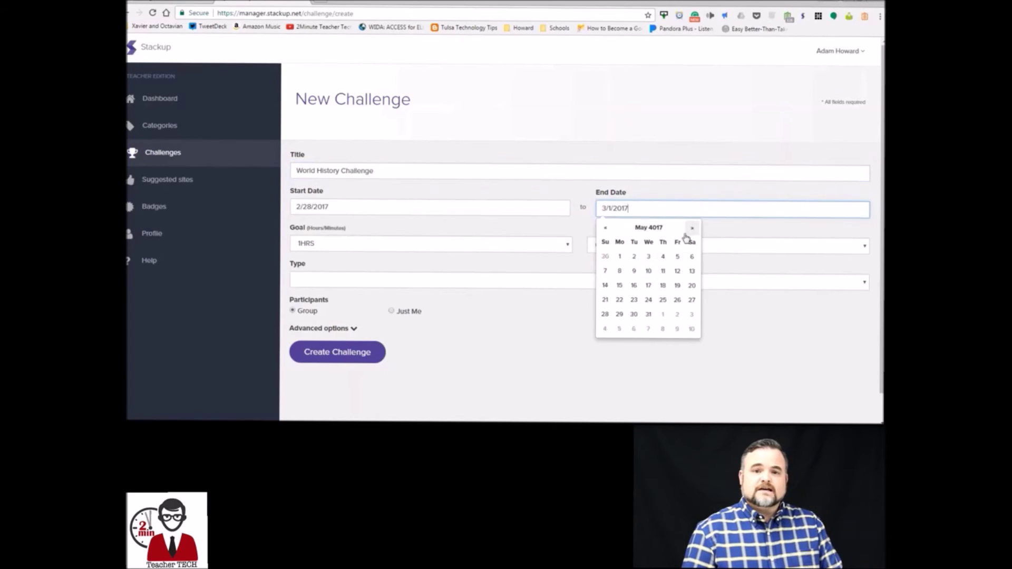
{"action": "left_click", "coordinate": [619, 256]}
{"action": "left_click", "coordinate": [450, 245]}
{"action": "left_click", "coordinate": [382, 148]}
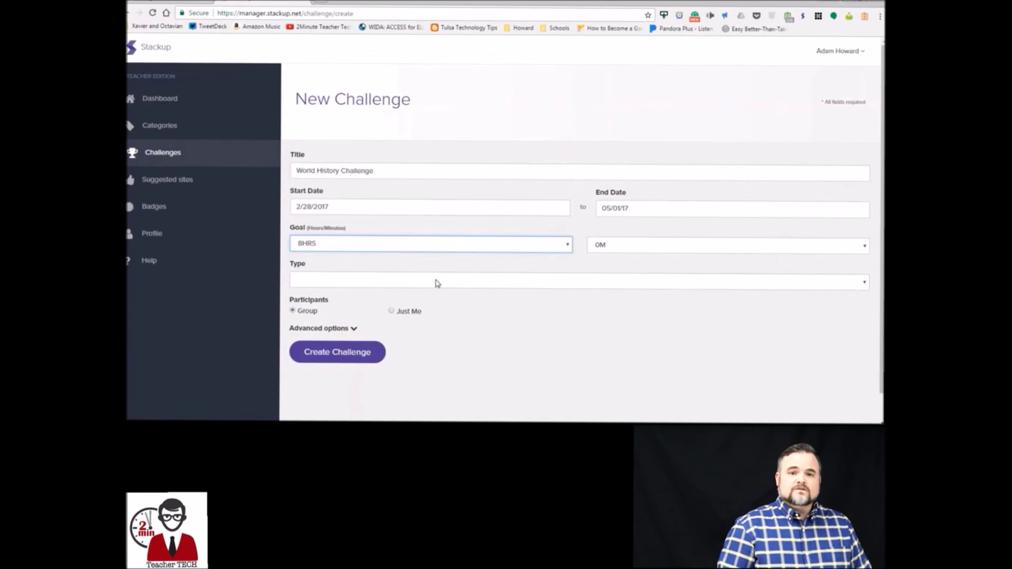
Limit it to the History, Government & Politics and Geography categories and create the challenge
{"action": "left_click", "coordinate": [436, 283]}
{"action": "left_click", "coordinate": [418, 312]}
{"action": "scroll", "coordinate": [421, 316], "scroll_direction": "down", "scroll_amount": 2}
{"action": "left_click", "coordinate": [439, 328]}
{"action": "left_click", "coordinate": [439, 316]}
{"action": "left_click", "coordinate": [439, 305]}
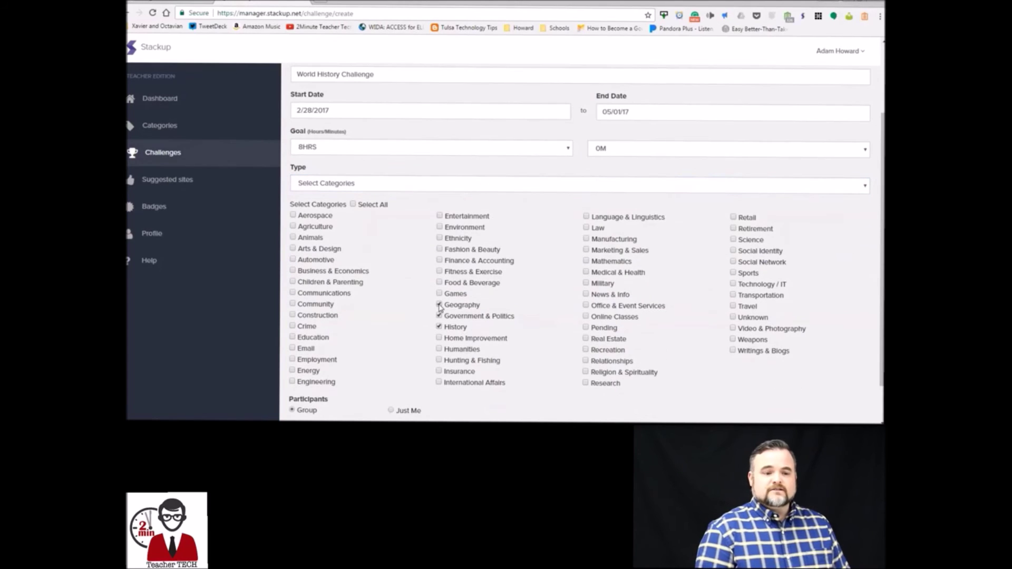
{"action": "scroll", "coordinate": [408, 395], "scroll_direction": "down", "scroll_amount": 1}
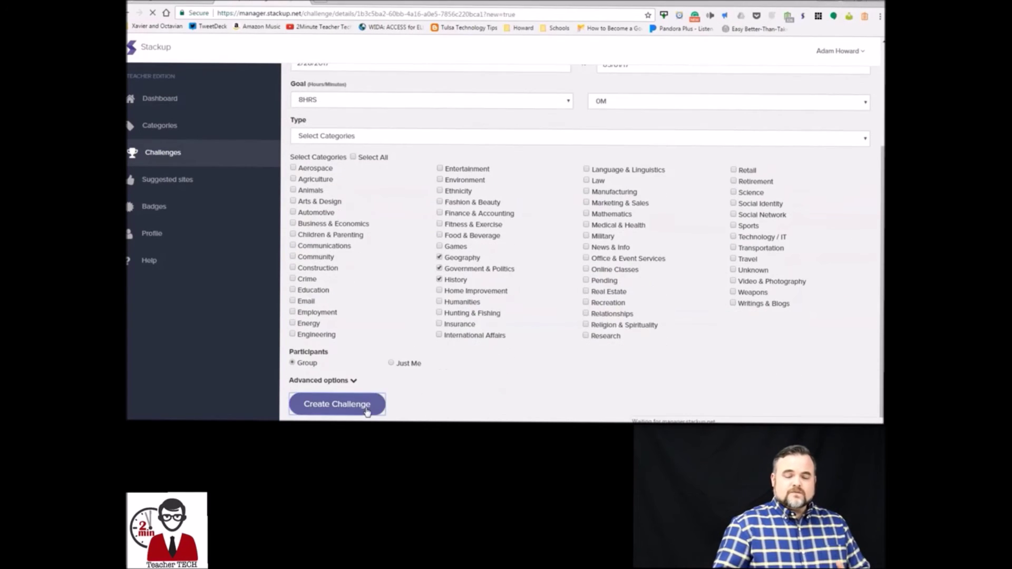
{"action": "left_click", "coordinate": [340, 406]}
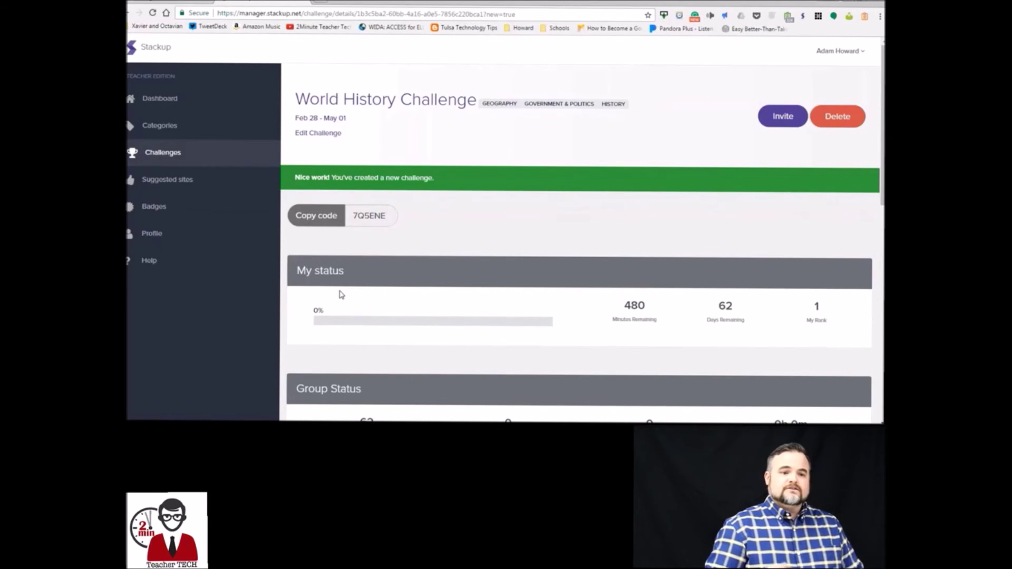
{"action": "left_click", "coordinate": [160, 98]}
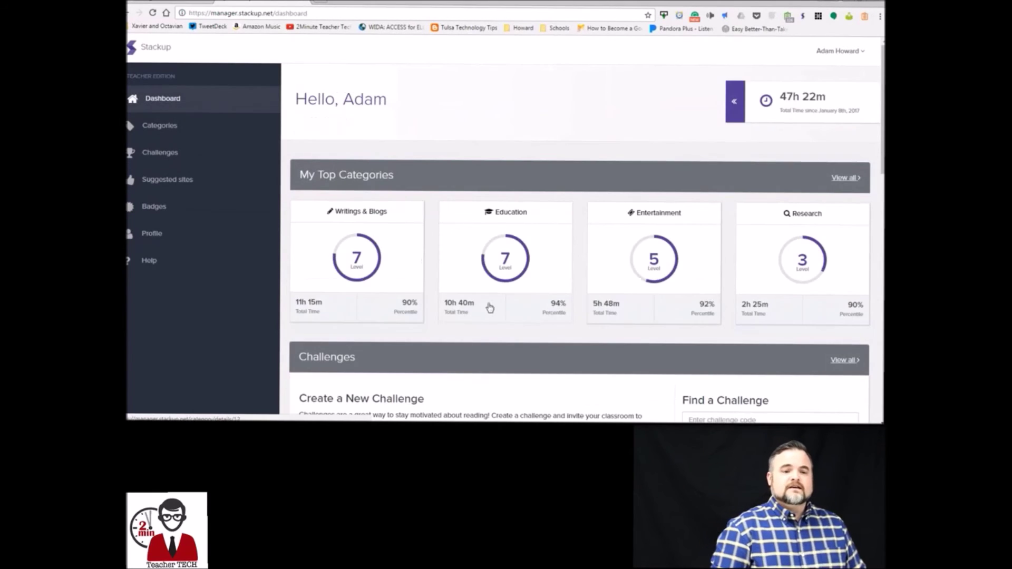
Scroll the dashboard down to the World History Challenge listed under Challenges
{"action": "scroll", "coordinate": [490, 305], "scroll_direction": "down", "scroll_amount": 2}
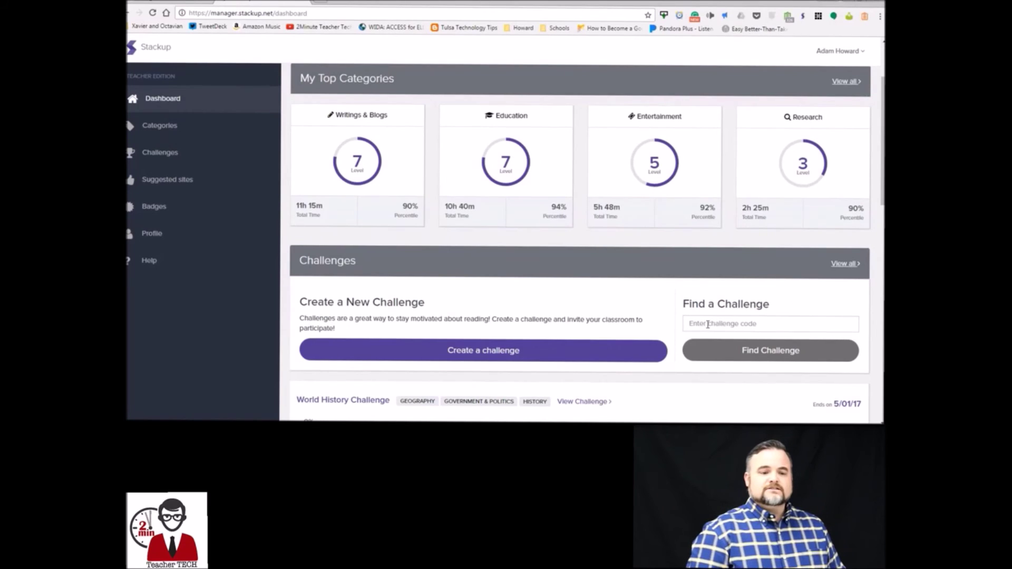